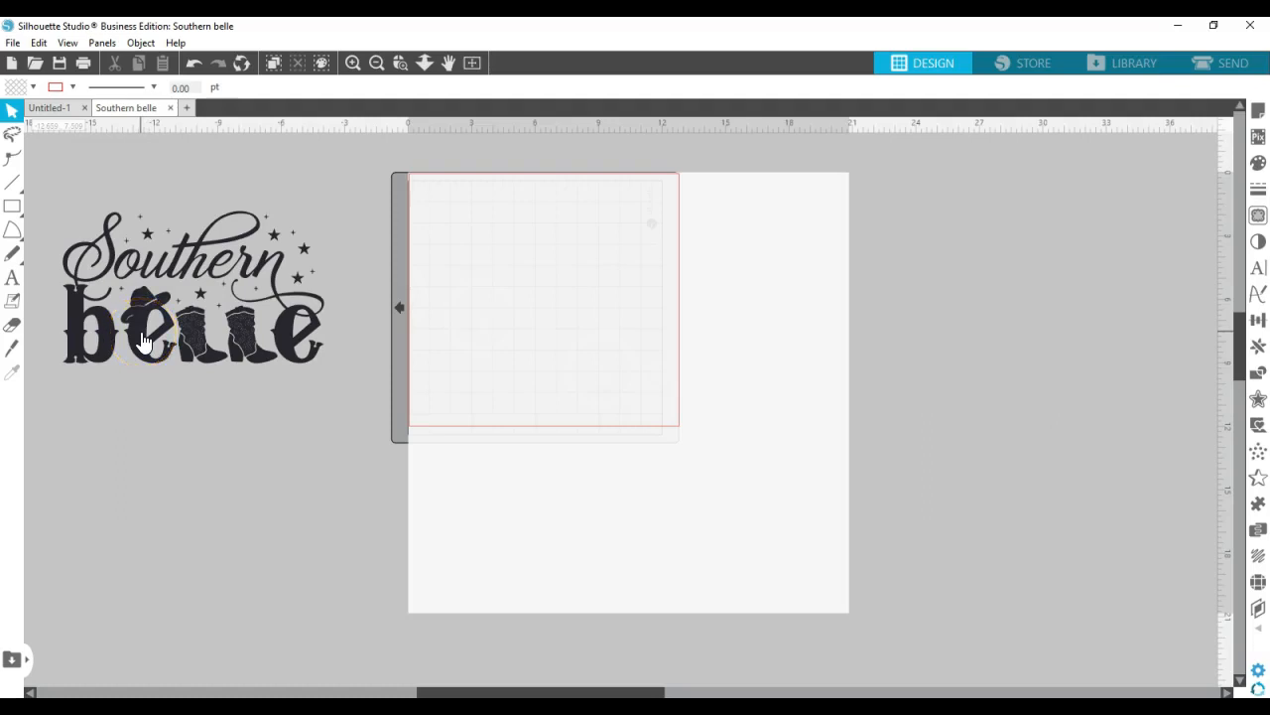
# Move the Southern belle image from beside the page onto the cutting mat
pyautogui.moveTo(144, 341); pyautogui.dragTo(493, 349)
pyautogui.click(497, 354)
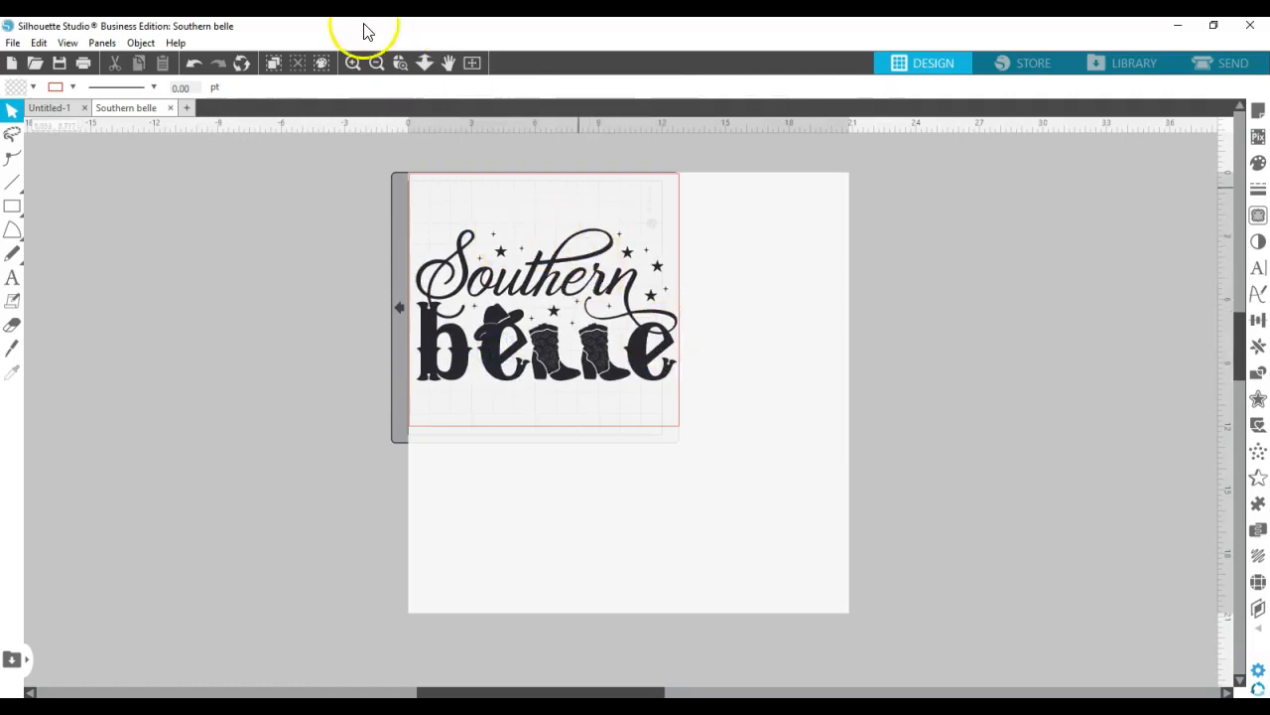
pyautogui.click(353, 65)
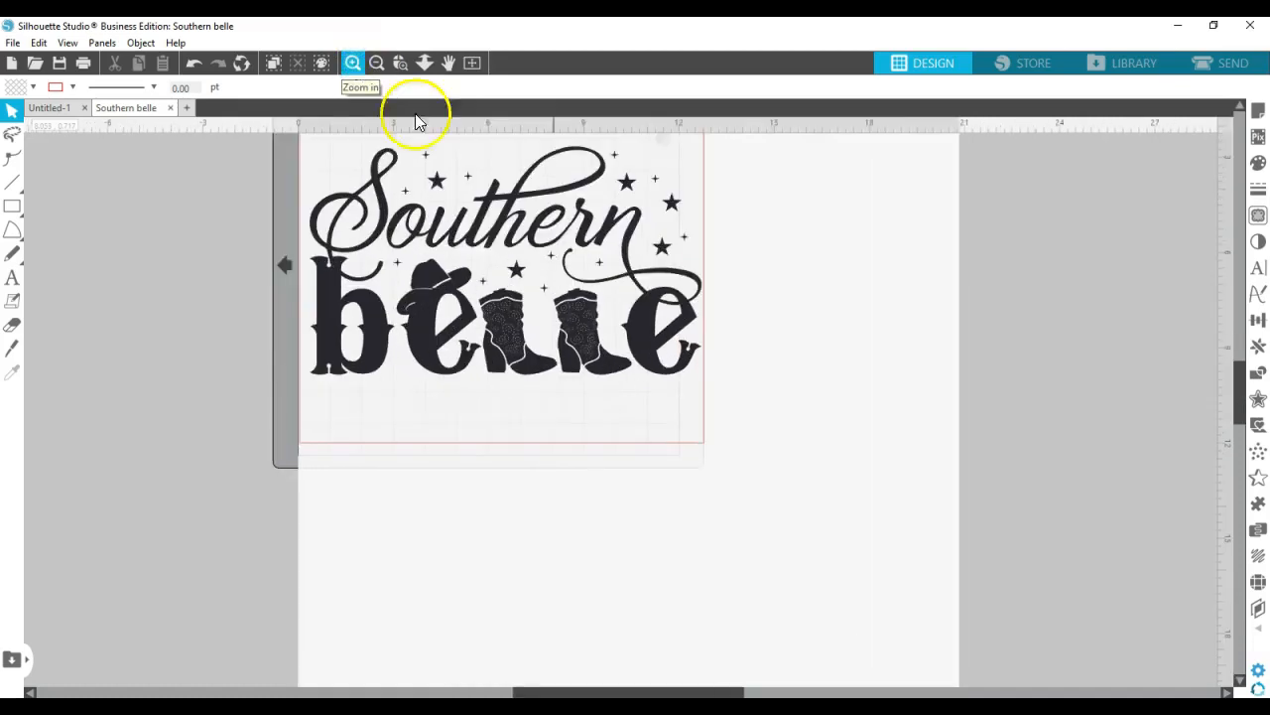
pyautogui.moveTo(484, 342); pyautogui.dragTo(497, 398)
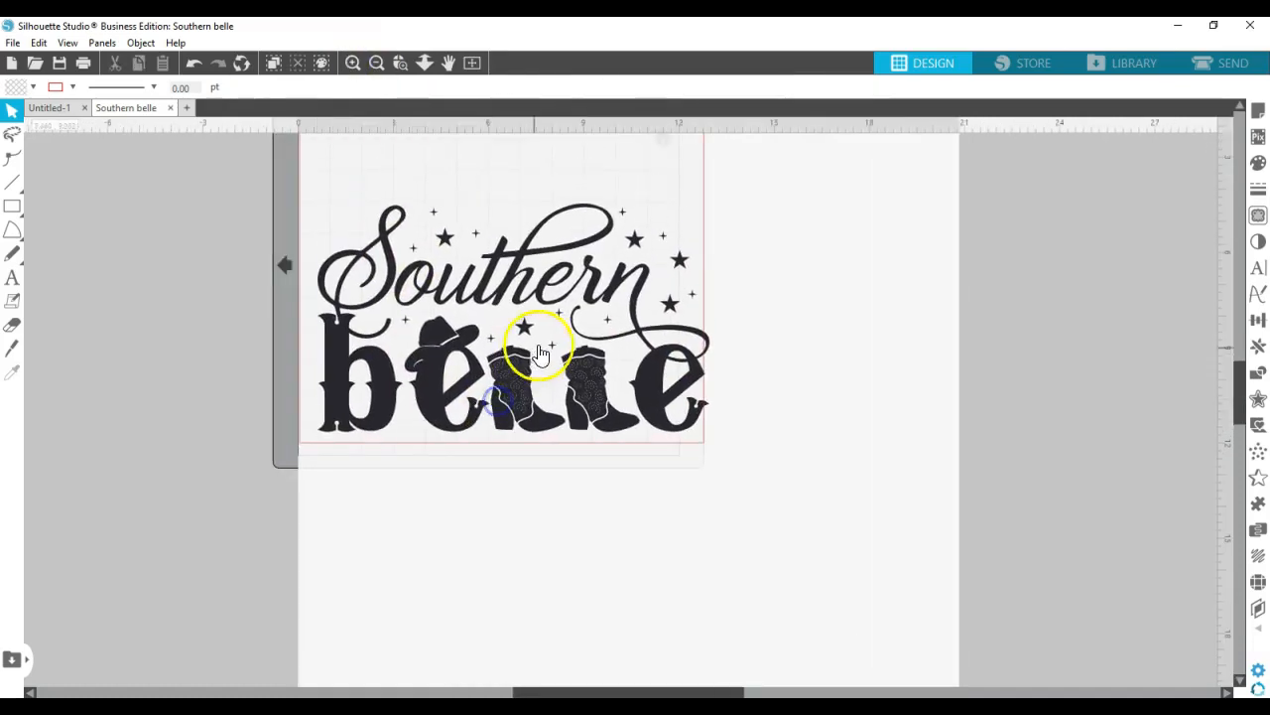
# Trace the entire Southern belle image with the standard Trace style and move the original image off the page, away from the cut lines
pyautogui.click(1256, 213)
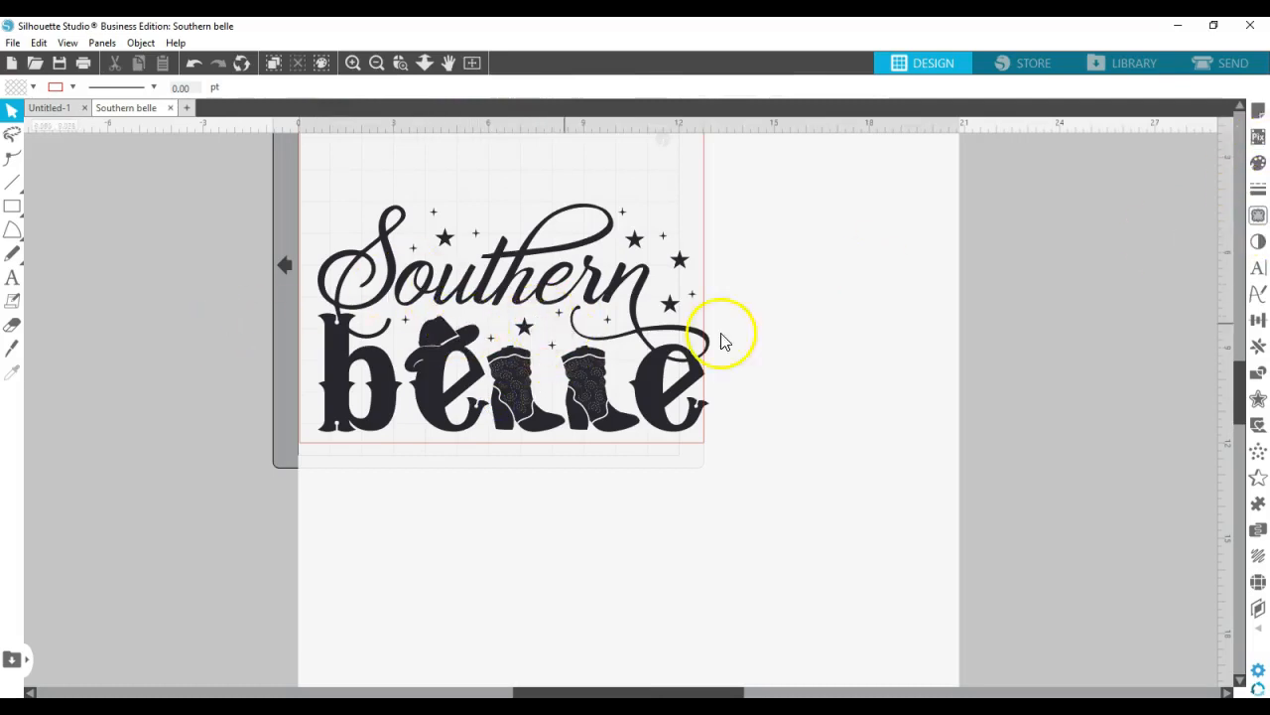
pyautogui.click(1257, 217)
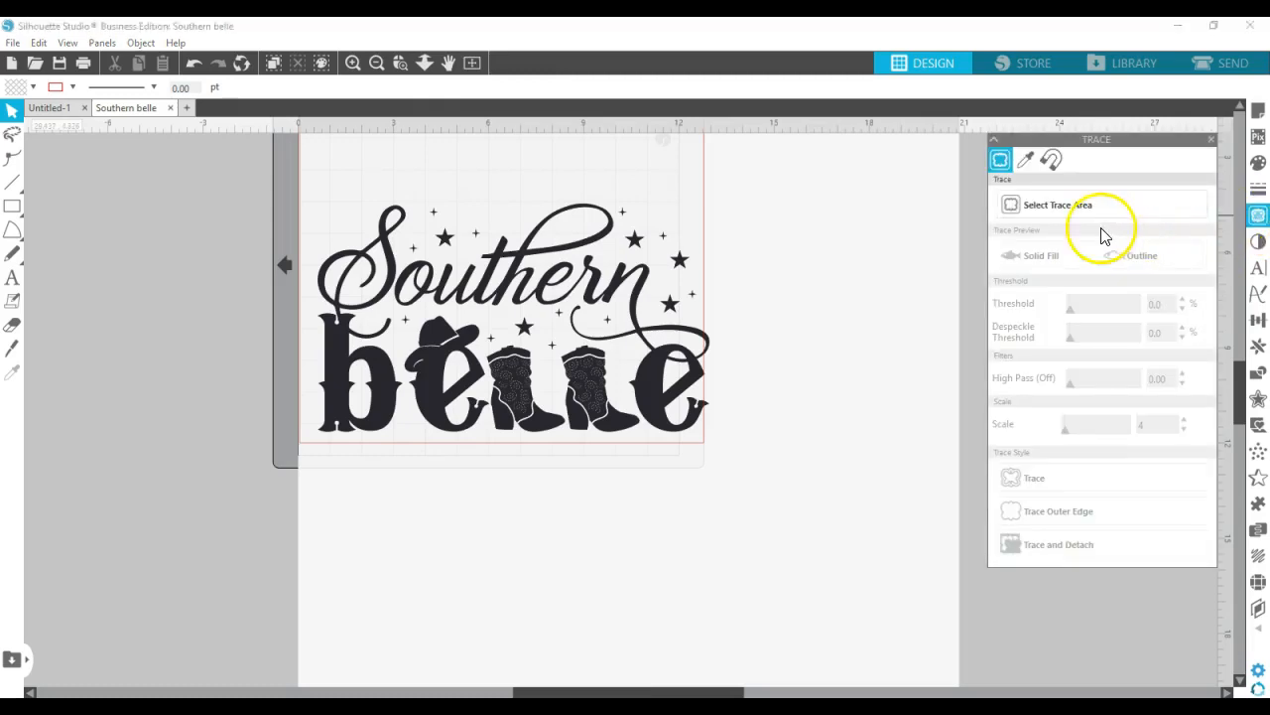
pyautogui.click(1012, 203)
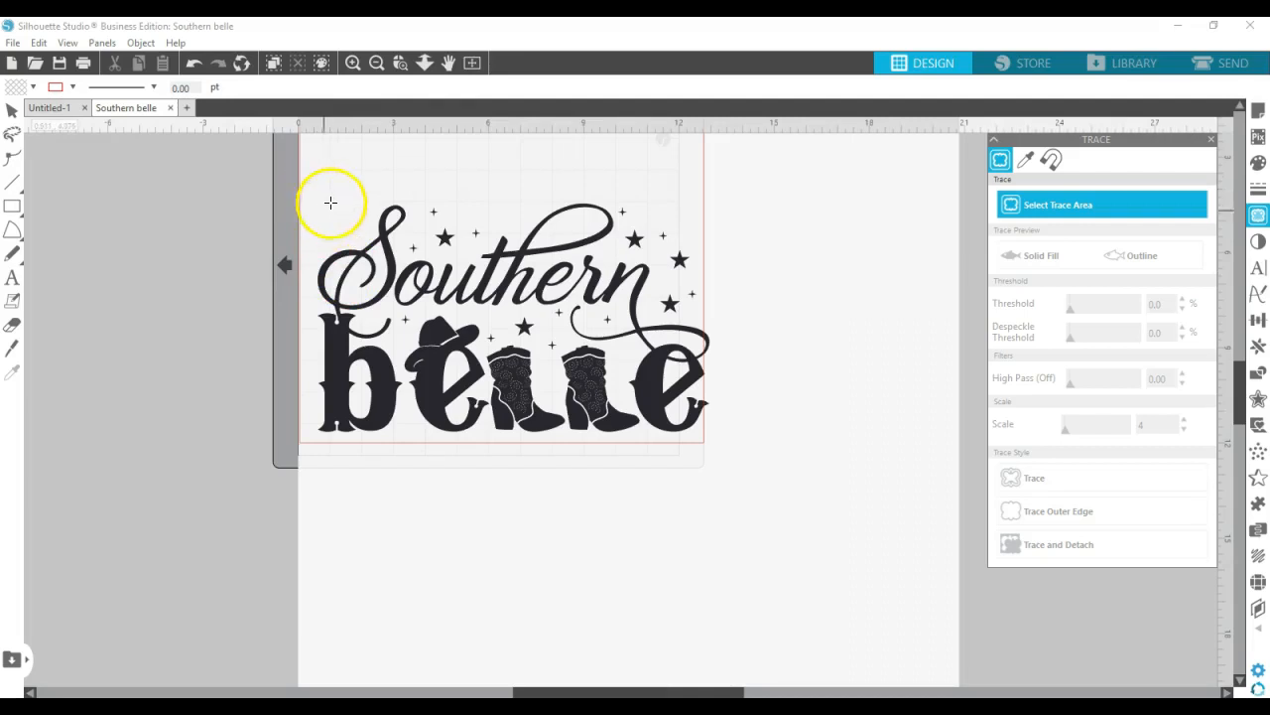
pyautogui.moveTo(309, 191)
pyautogui.mouseDown()
pyautogui.moveTo(576, 395)
pyautogui.moveTo(720, 453)
pyautogui.mouseUp()
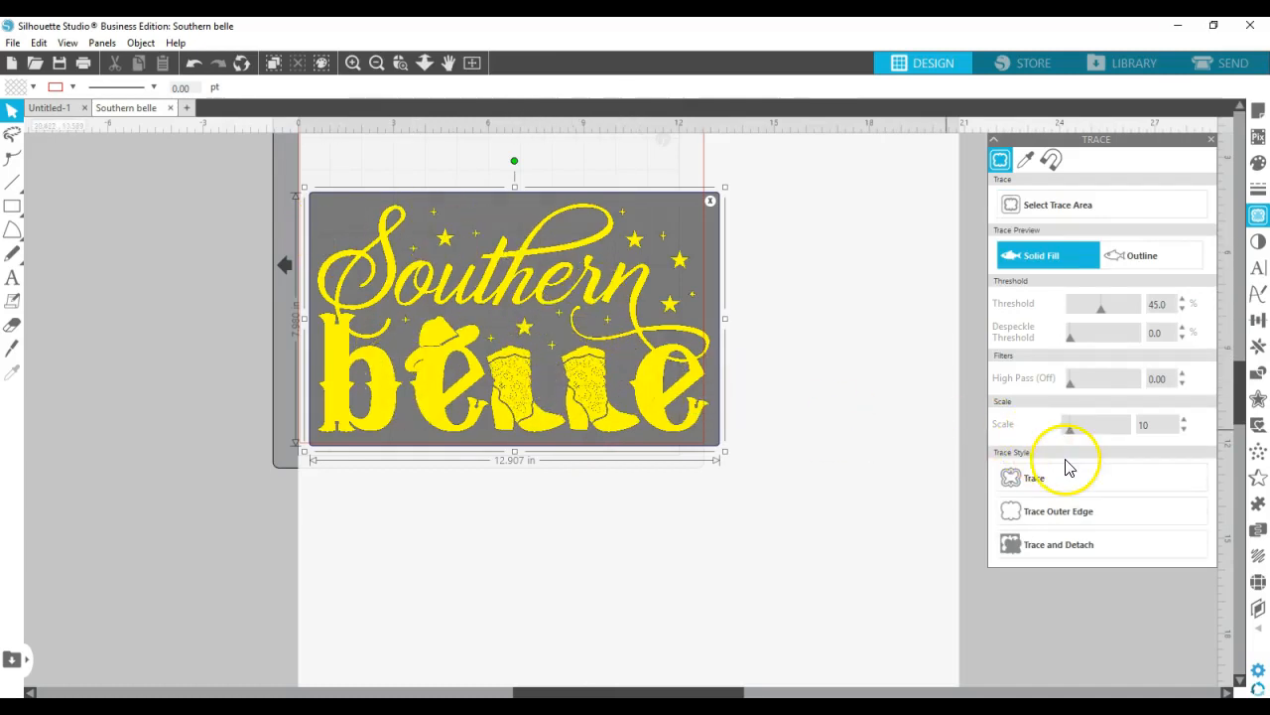
pyautogui.click(1044, 482)
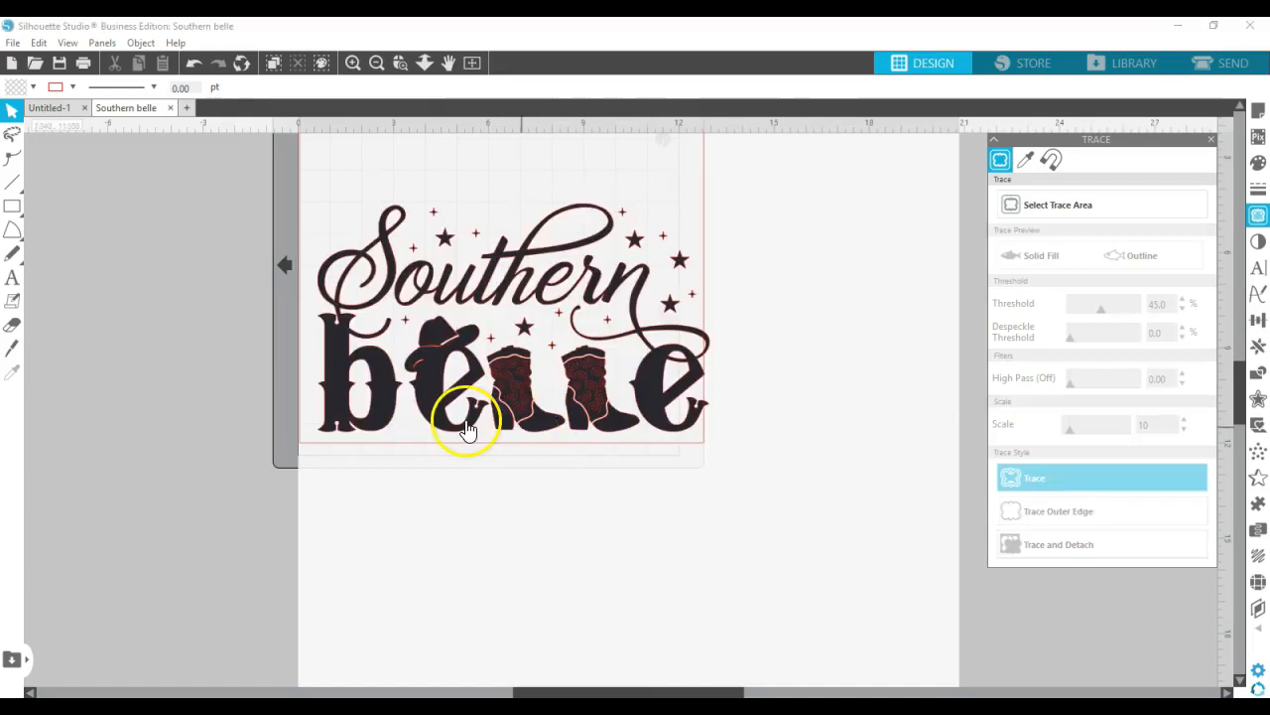
pyautogui.moveTo(610, 426)
pyautogui.mouseDown()
pyautogui.moveTo(462, 406)
pyautogui.moveTo(149, 412)
pyautogui.moveTo(99, 466)
pyautogui.mouseUp()
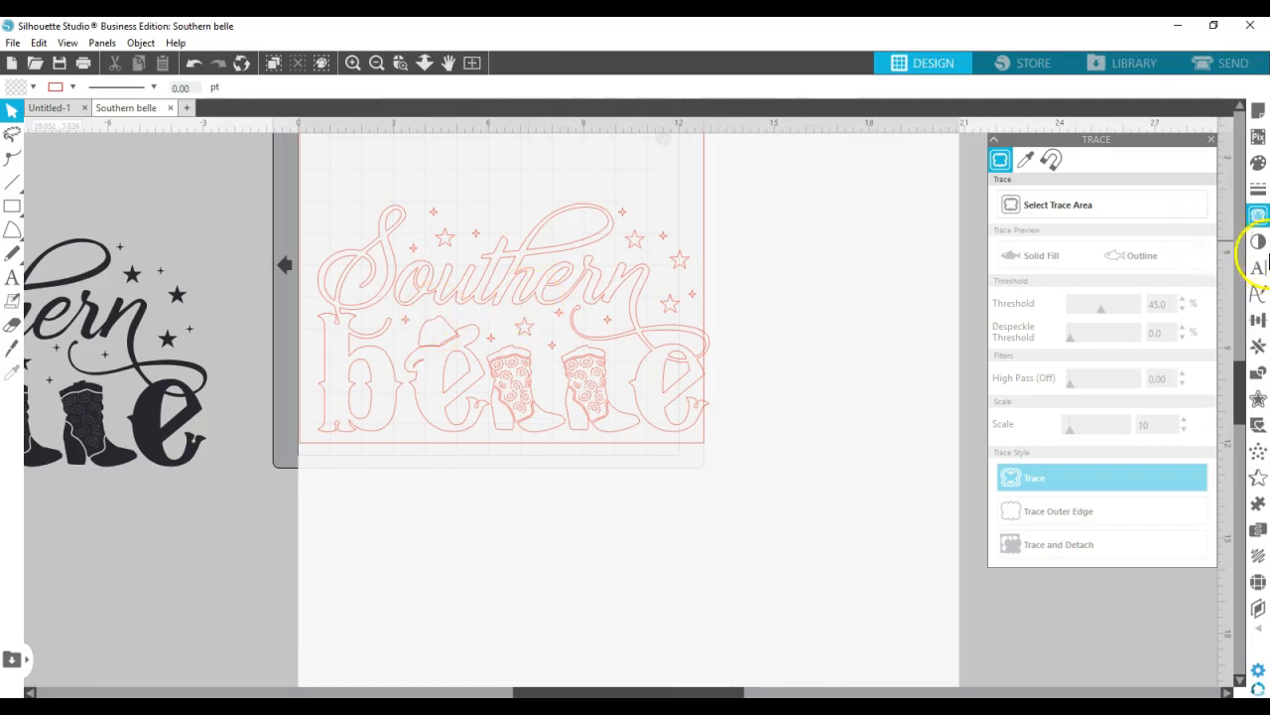
# Resize the traced Southern belle design to a width of 5 in and a height of 5 in
pyautogui.click(1258, 319)
pyautogui.click(1025, 160)
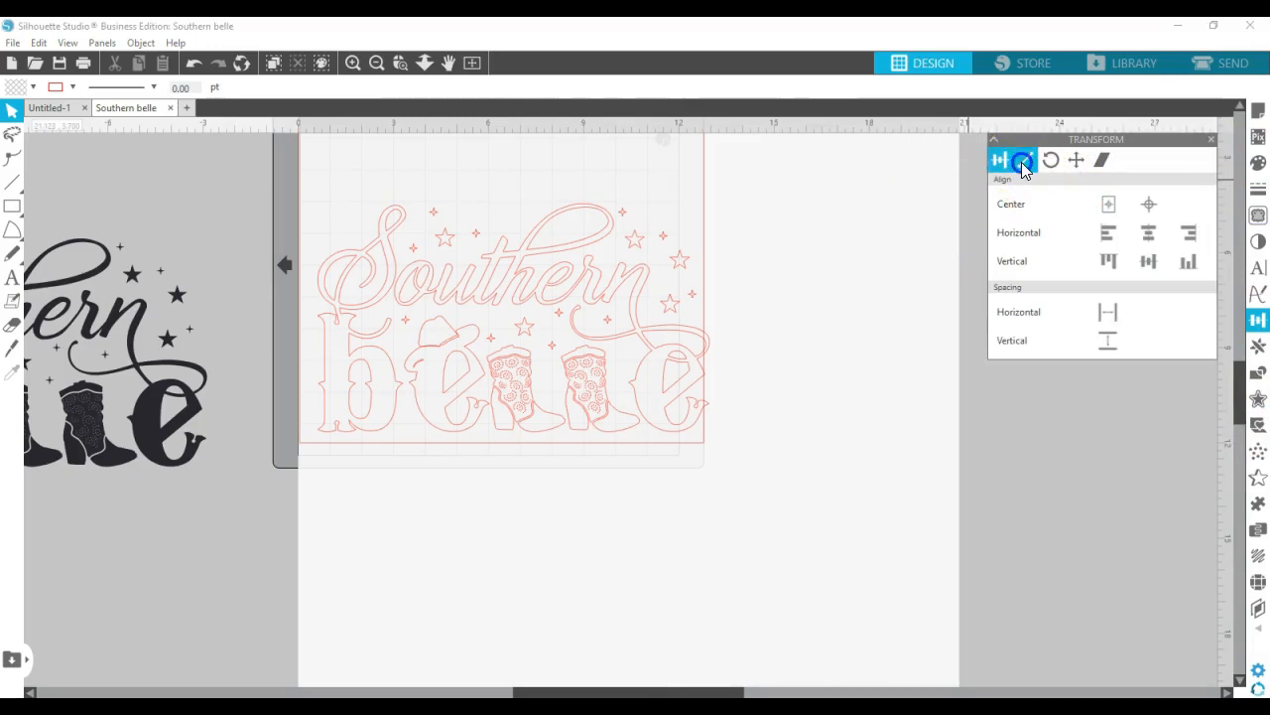
pyautogui.click(1167, 325)
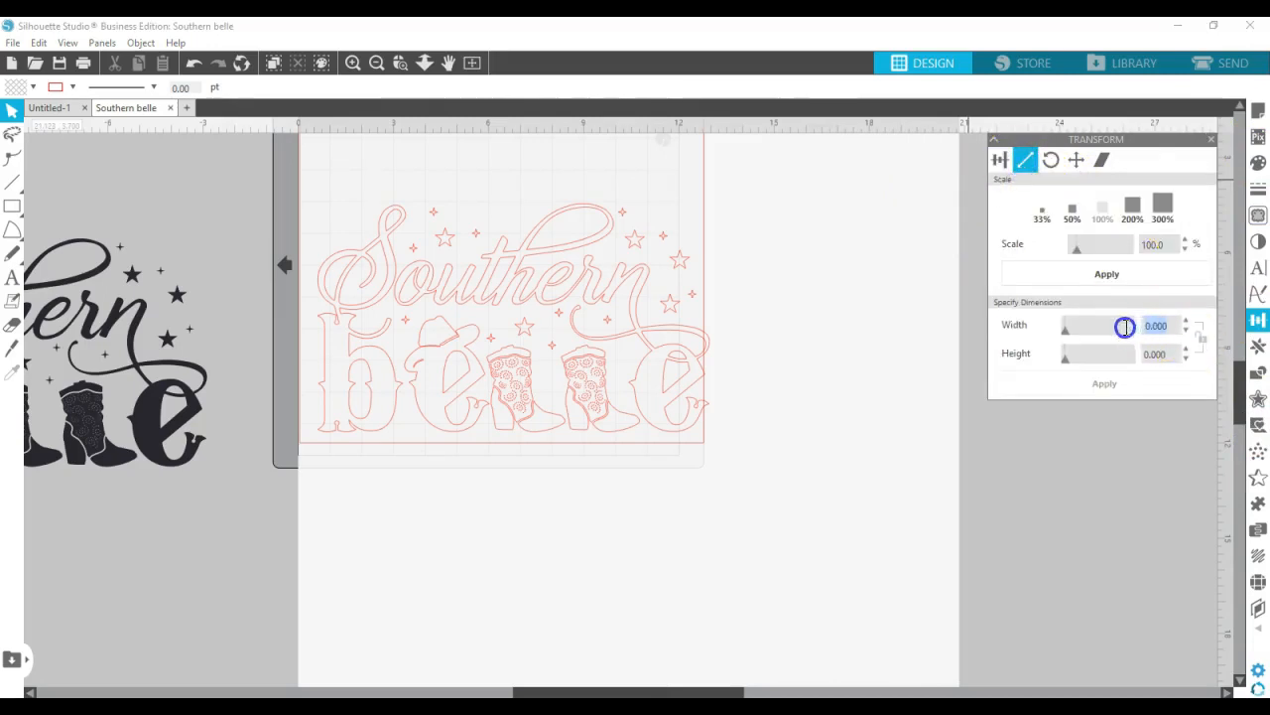
pyautogui.click(681, 324)
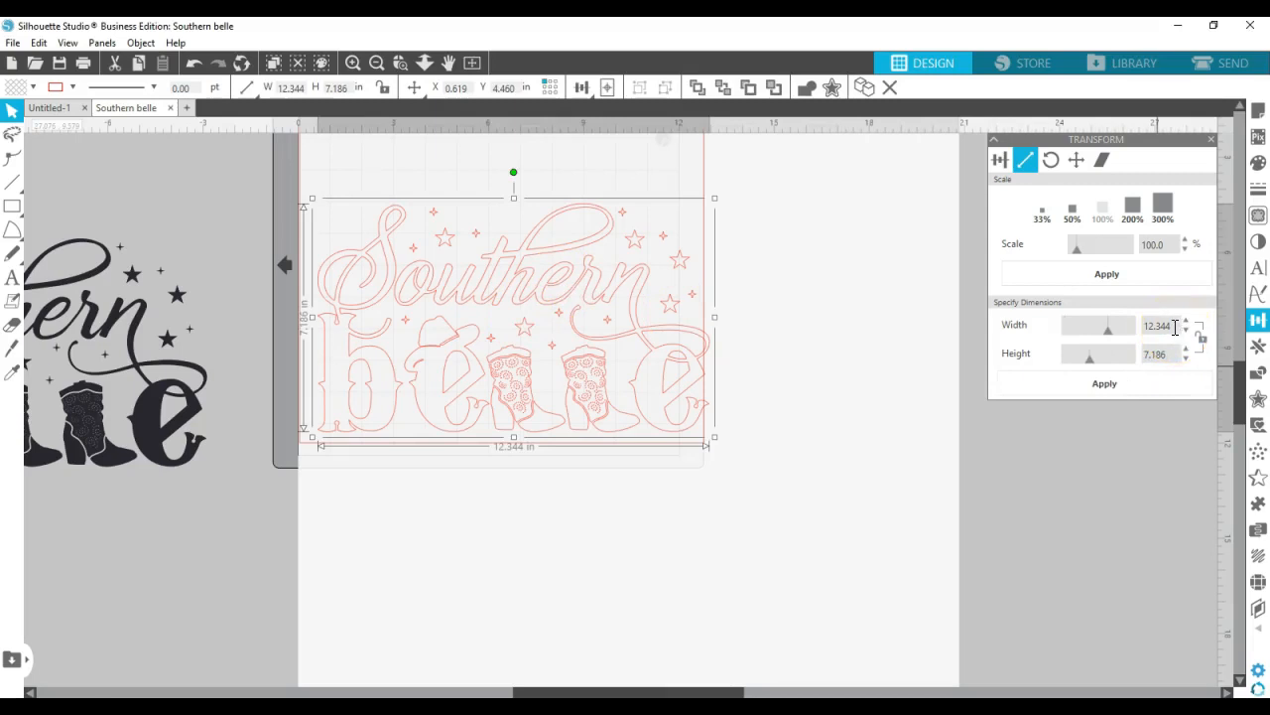
pyautogui.click(1138, 331)
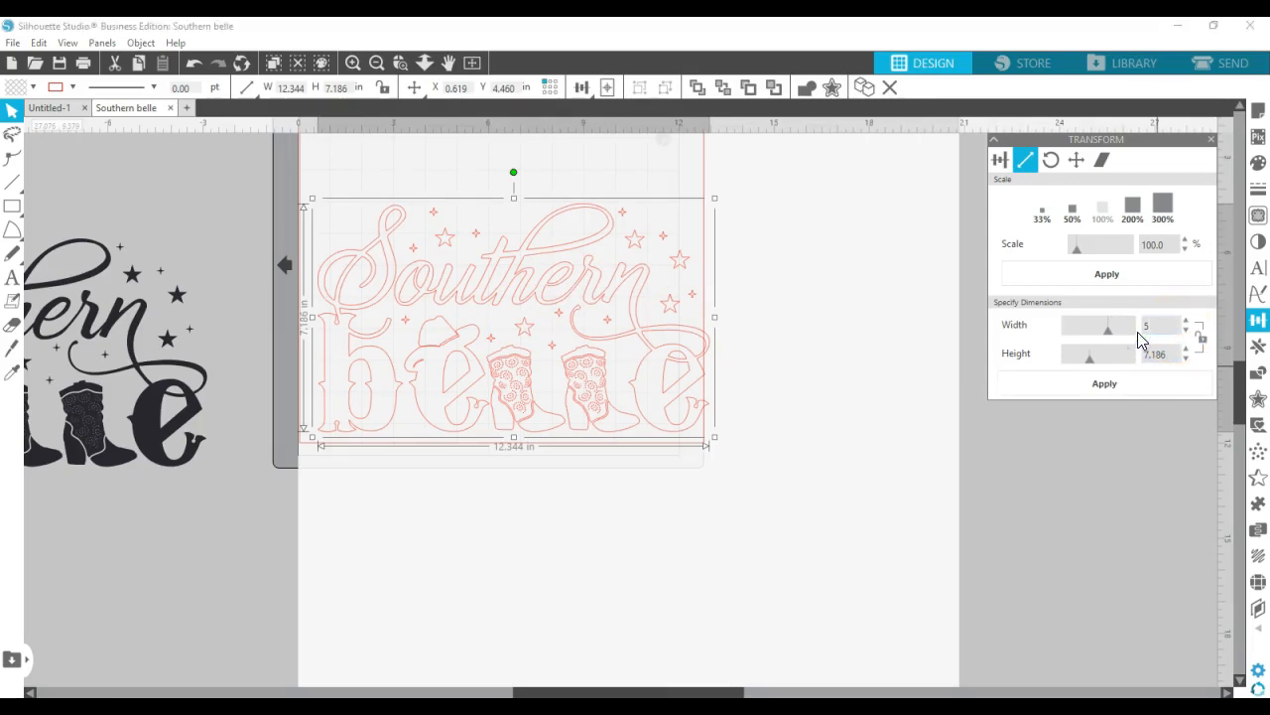
pyautogui.write('5.000')
pyautogui.press('Return')
pyautogui.click(1159, 353)
pyautogui.write('5.0')
pyautogui.press('Return')
# Move the traced design to the mat's upper-left corner, at about X 0.49 in and Y 0.58 in, and flip it horizontally
pyautogui.click(485, 317)
pyautogui.scroll(2, 486, 317)
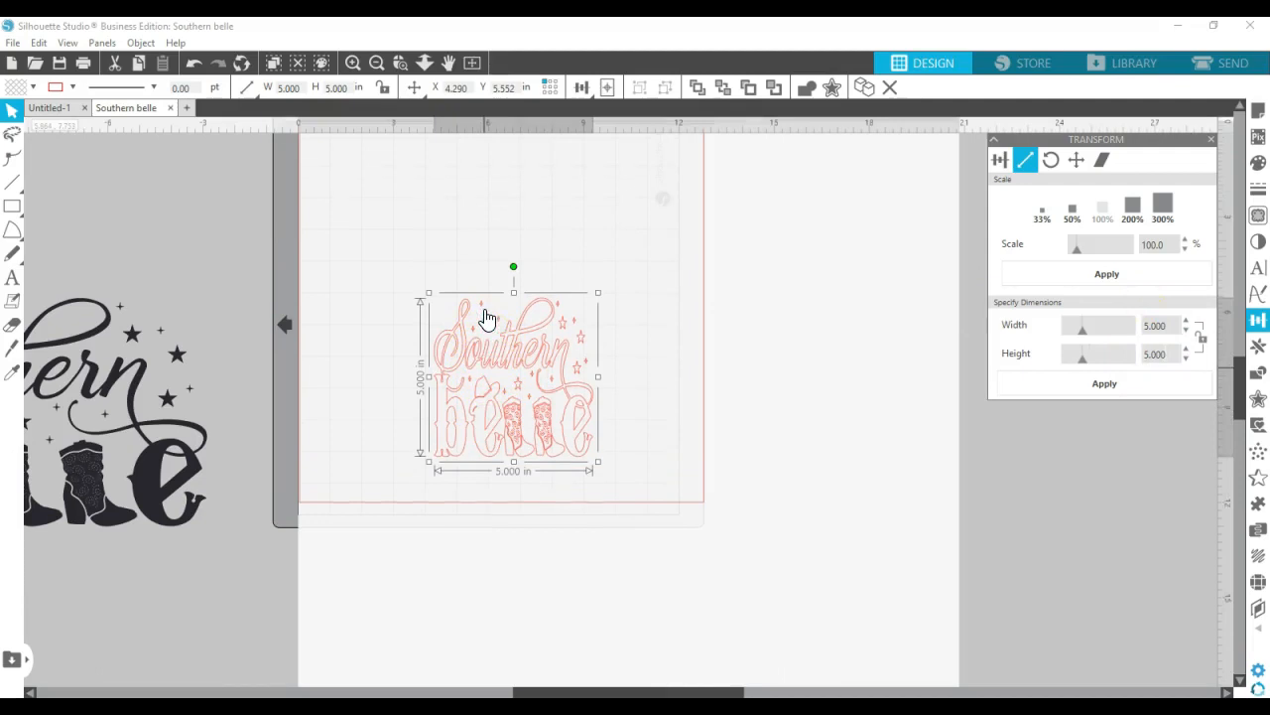
pyautogui.scroll(4, 484, 314)
pyautogui.click(495, 411)
pyautogui.moveTo(495, 411); pyautogui.dragTo(376, 253)
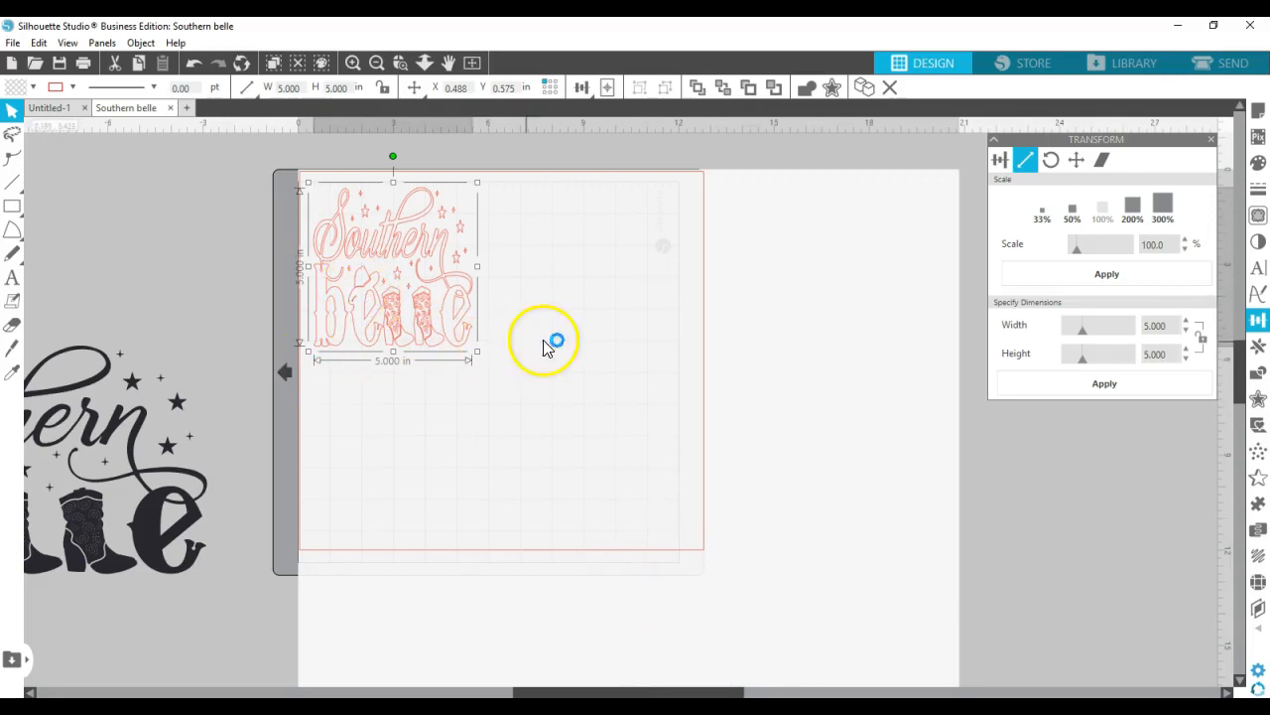
pyautogui.rightClick(381, 251)
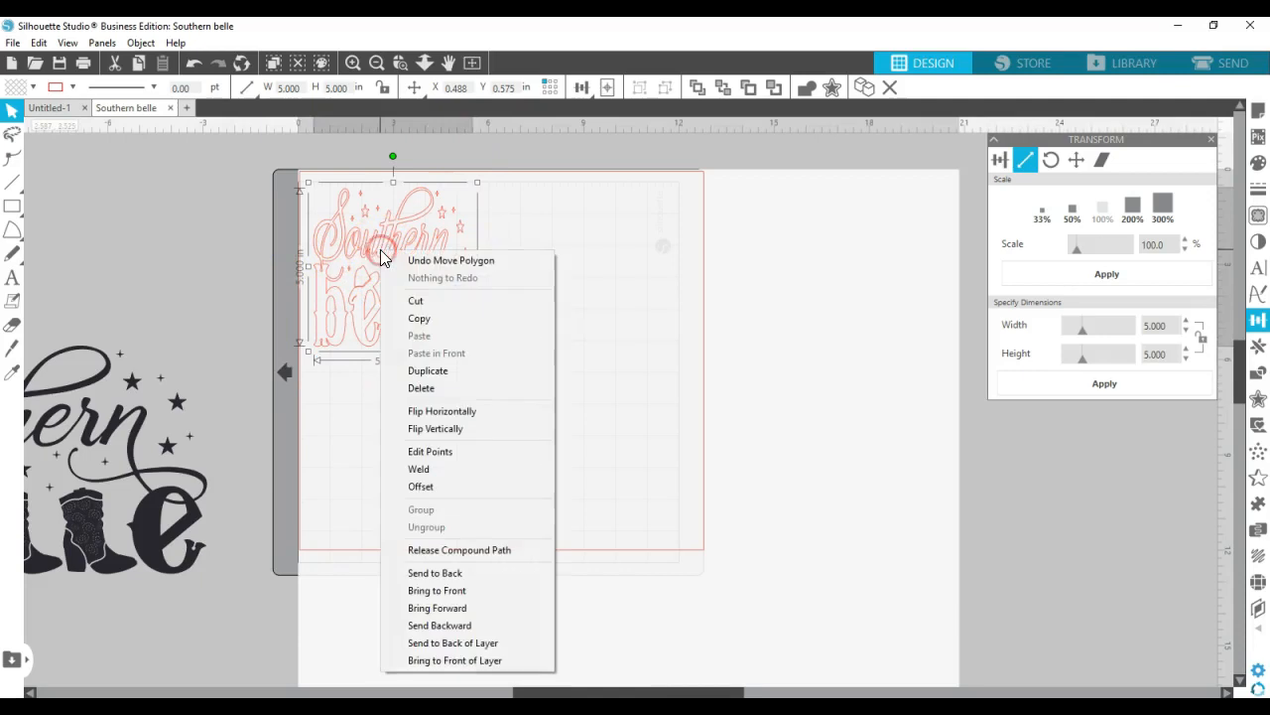
pyautogui.click(409, 414)
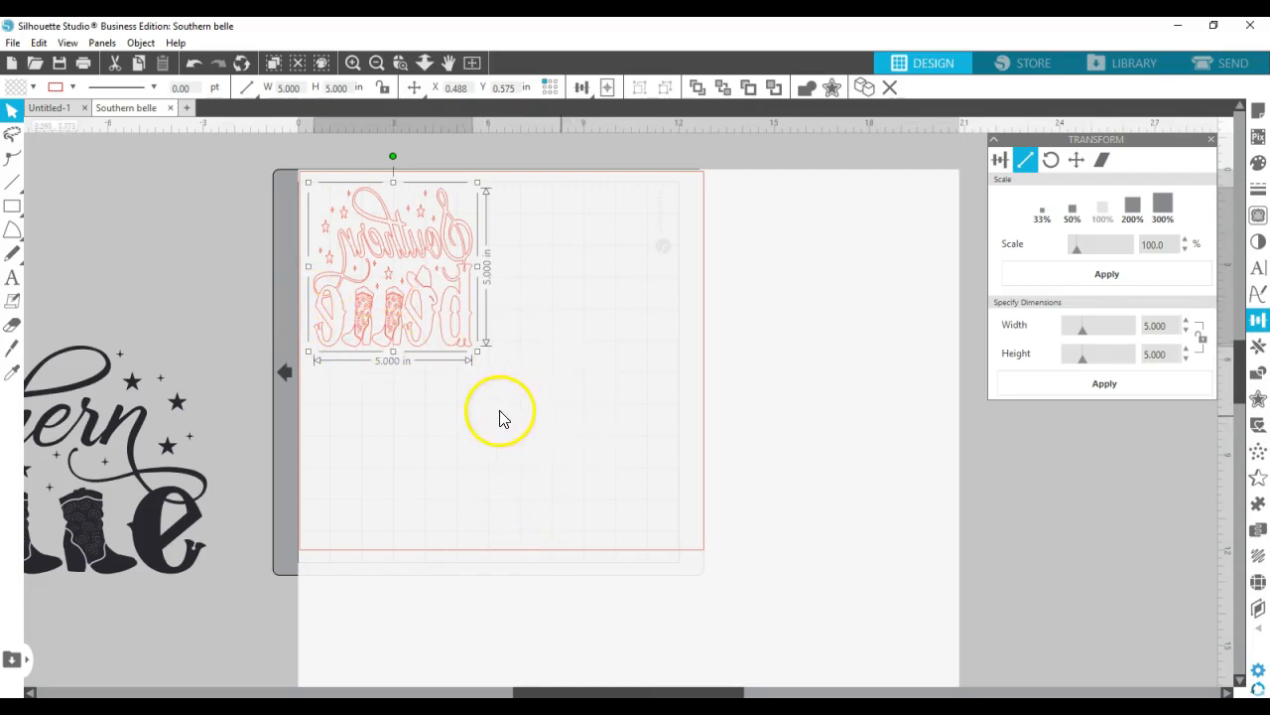
# Send the design to the CAMEO 3 cutter with the Send Mirrored option
pyautogui.click(1229, 64)
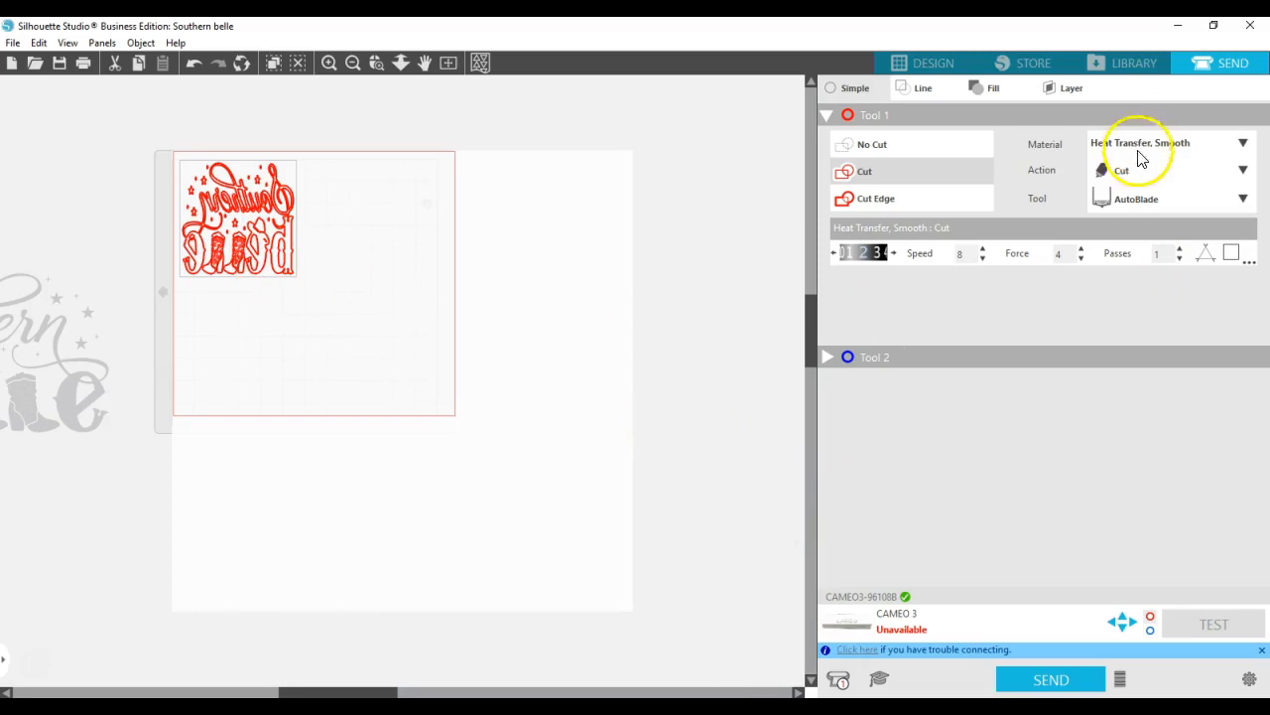
pyautogui.click(1048, 676)
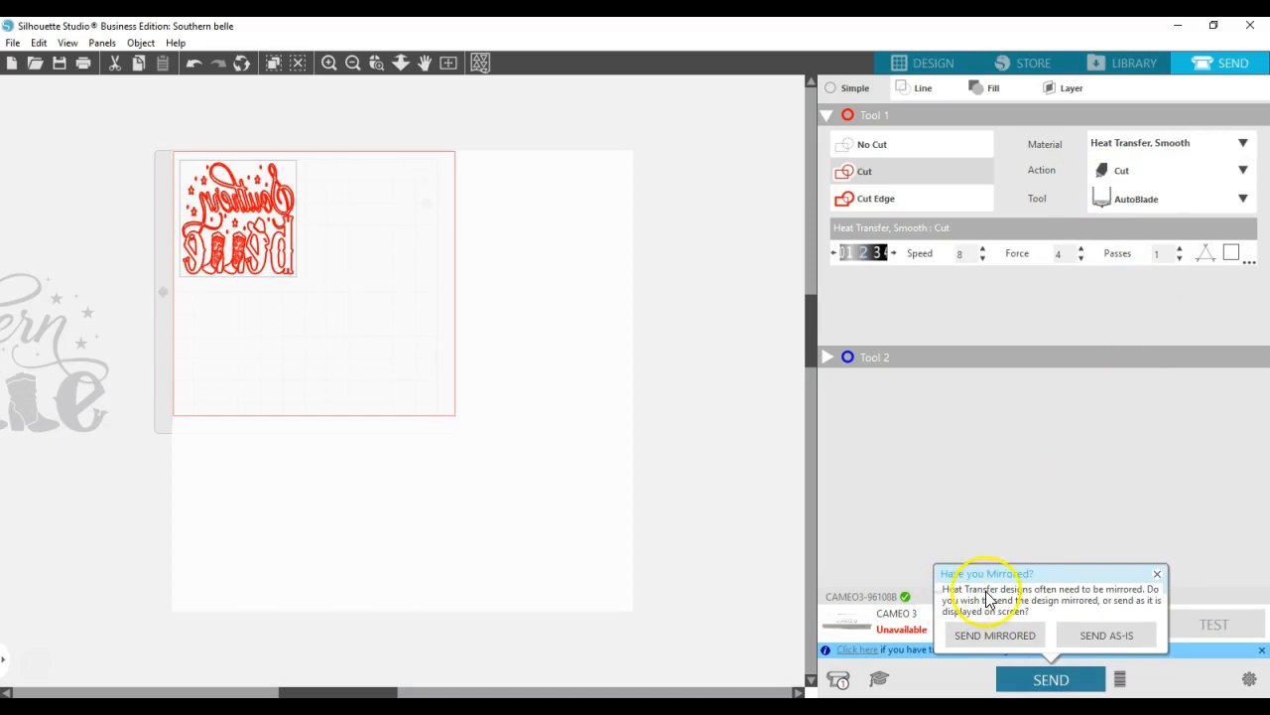
pyautogui.click(976, 635)
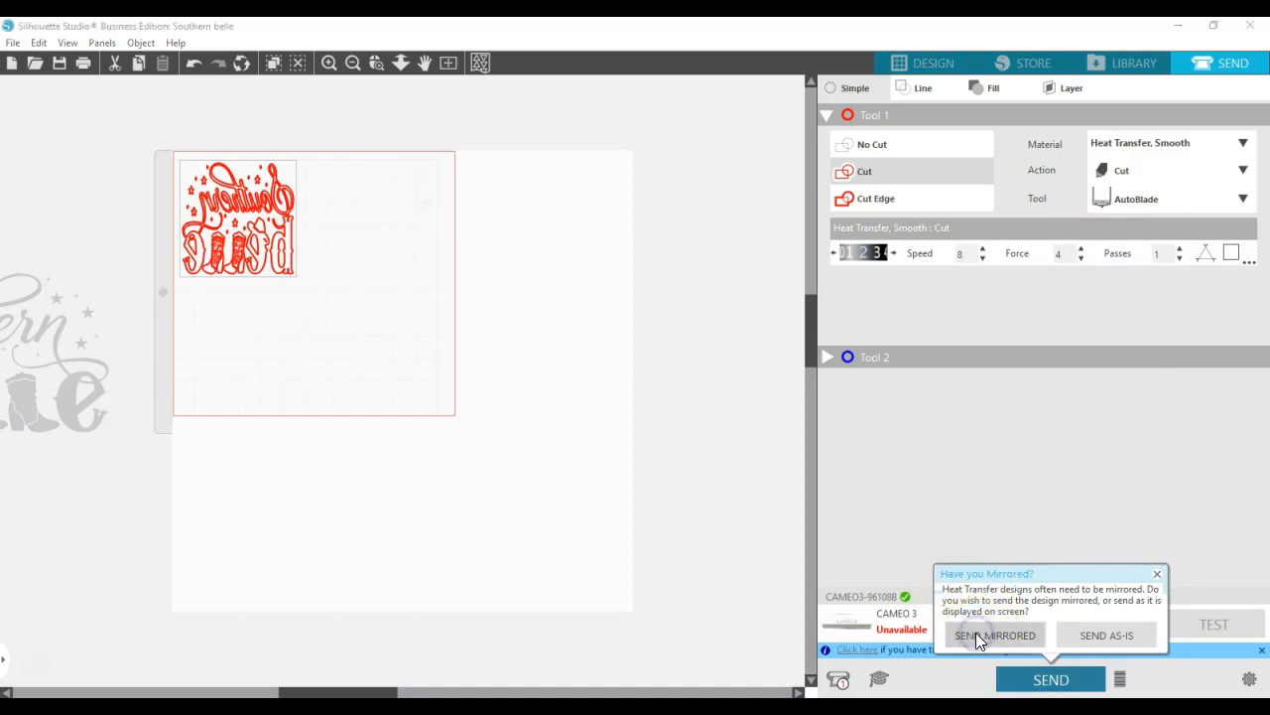